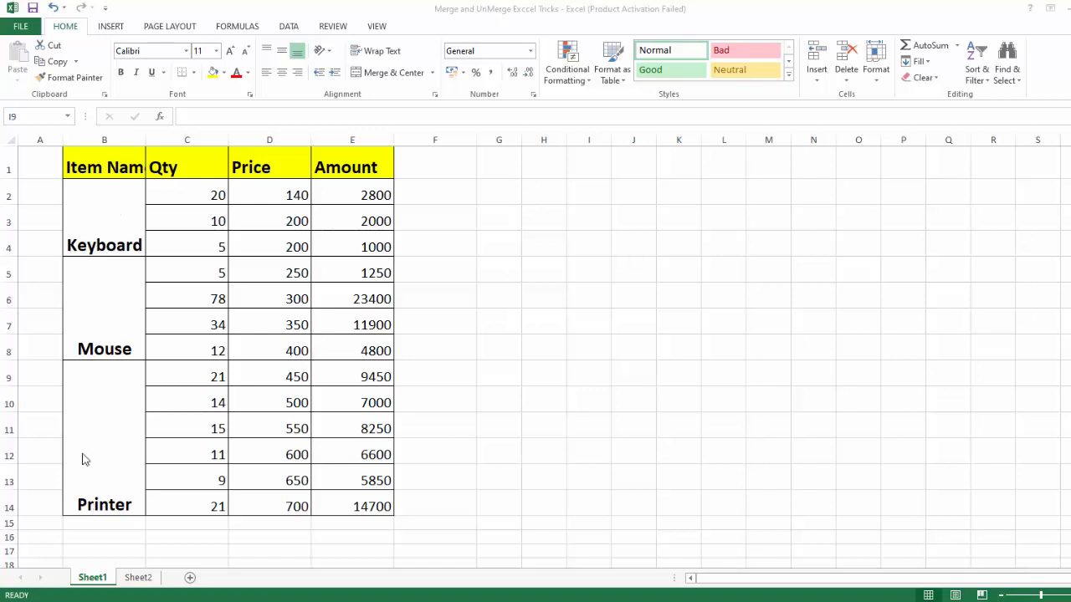
- Compare the merged item name cells on Sheet1 with the repeated item names in the Sheet2 table
click(92, 212)
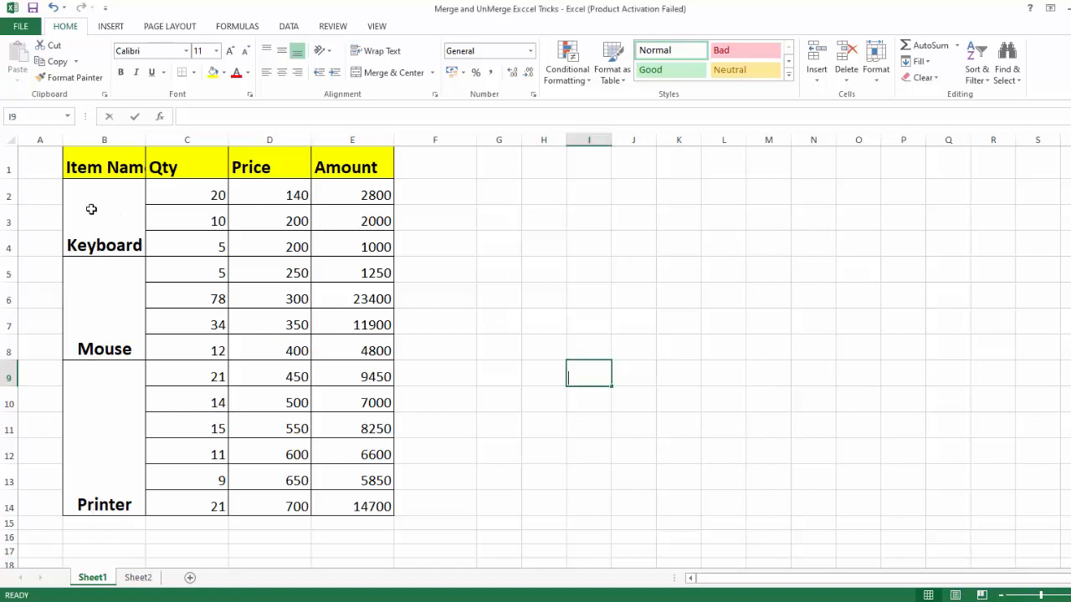
click(93, 210)
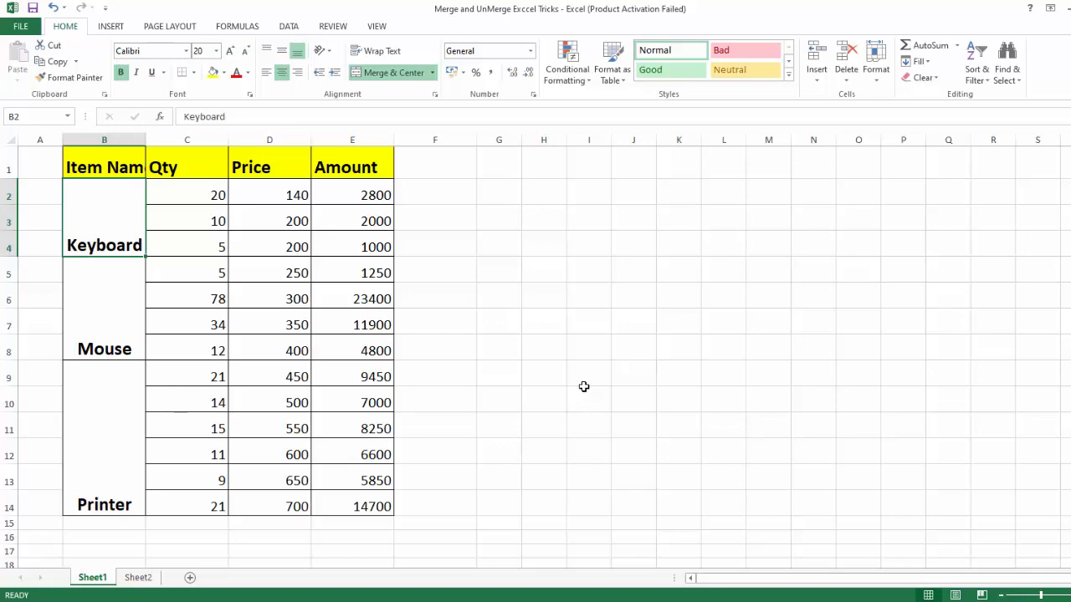
click(144, 579)
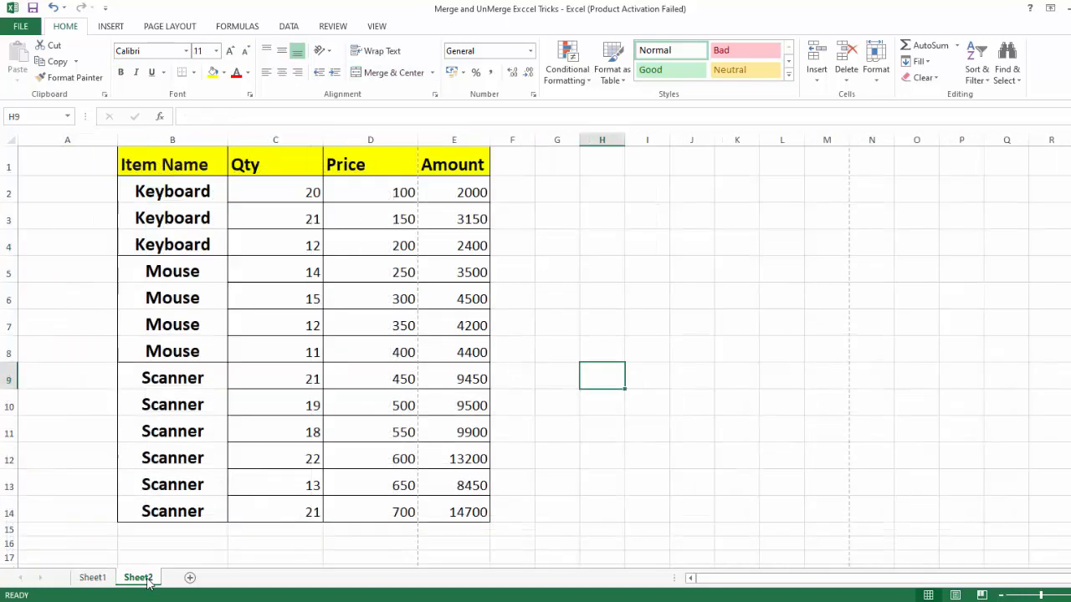
click(708, 340)
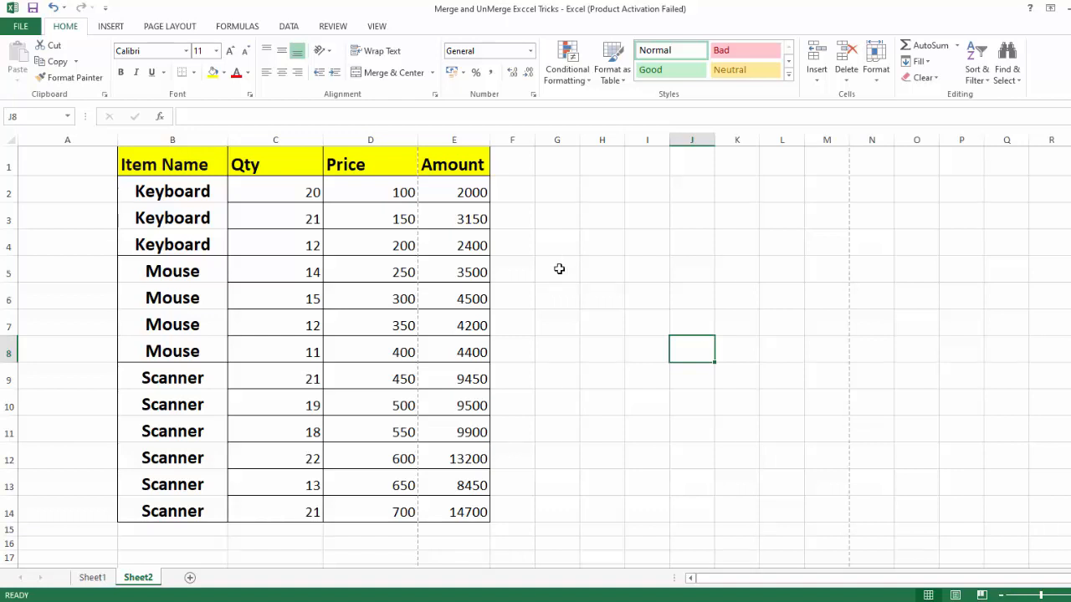
click(92, 578)
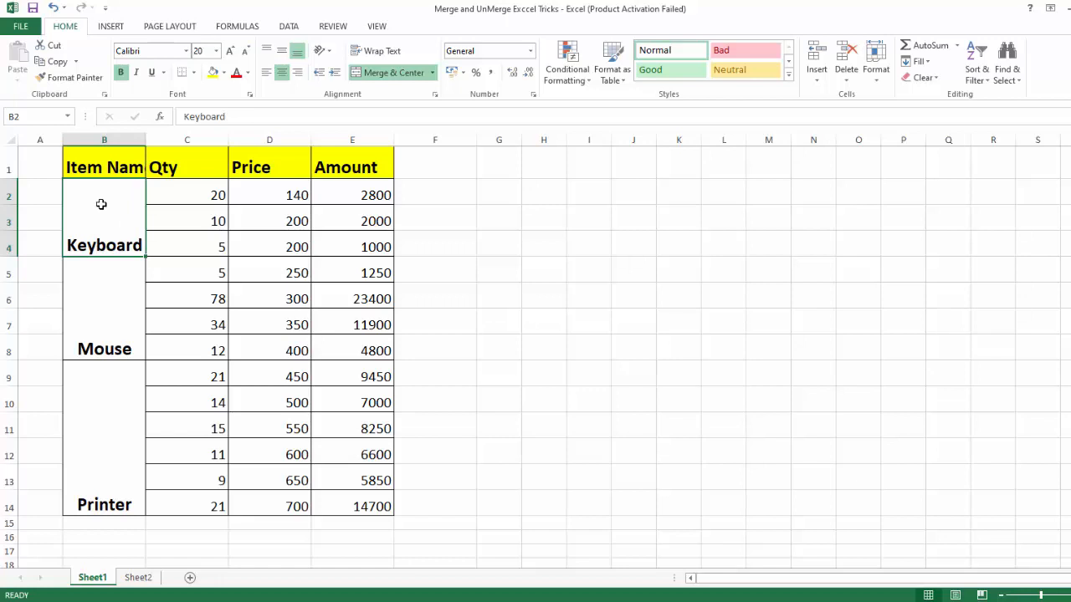
drag(100, 204, 94, 427)
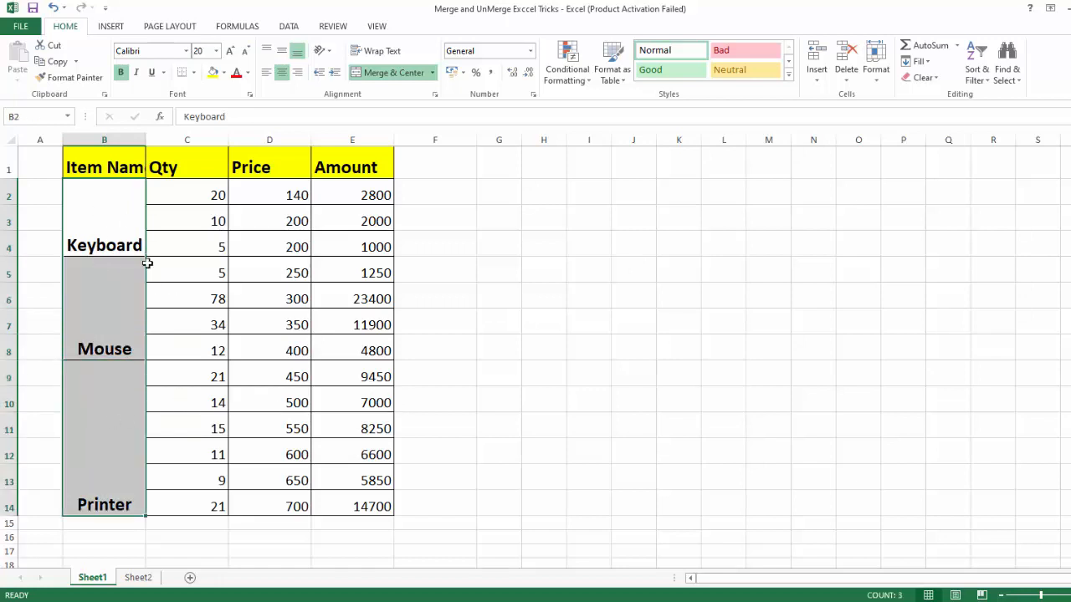
click(599, 253)
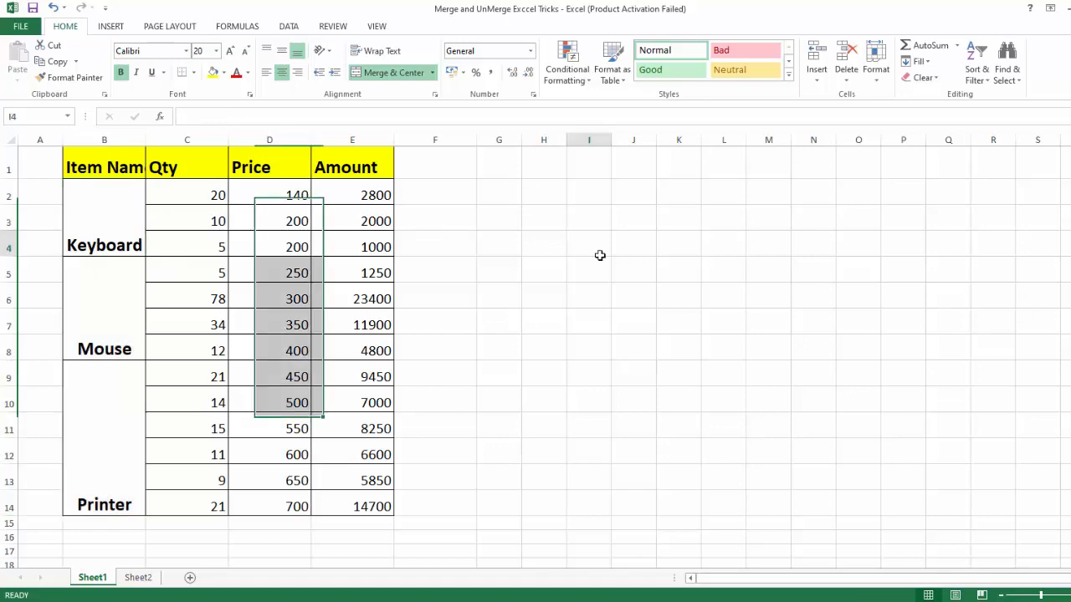
- Unmerge the Keyboard, Mouse and Printer cells in the item name range B2:B14 on Sheet1
click(95, 208)
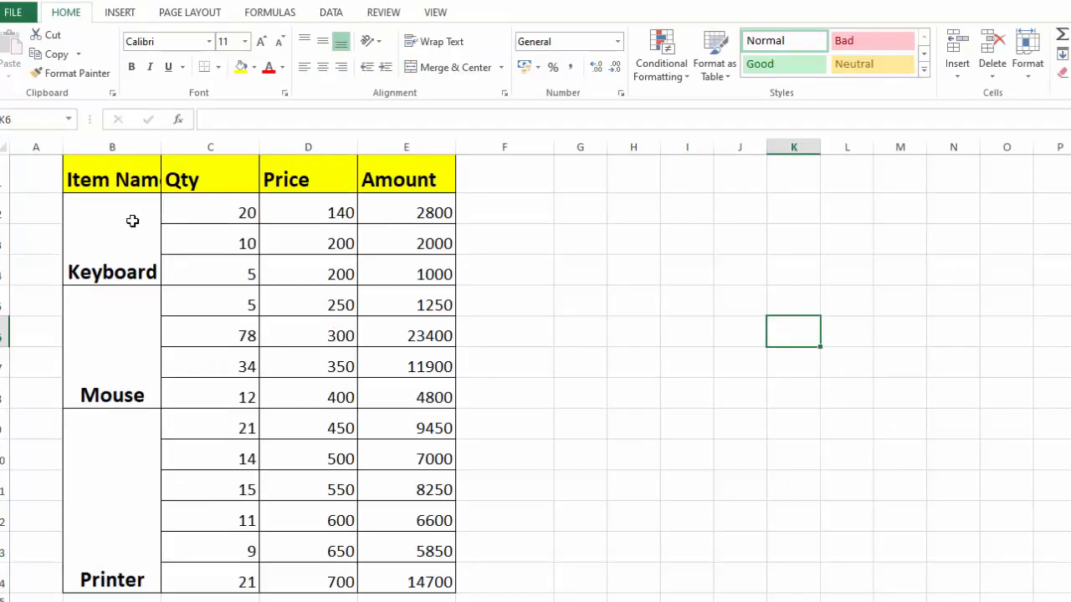
drag(131, 220, 117, 473)
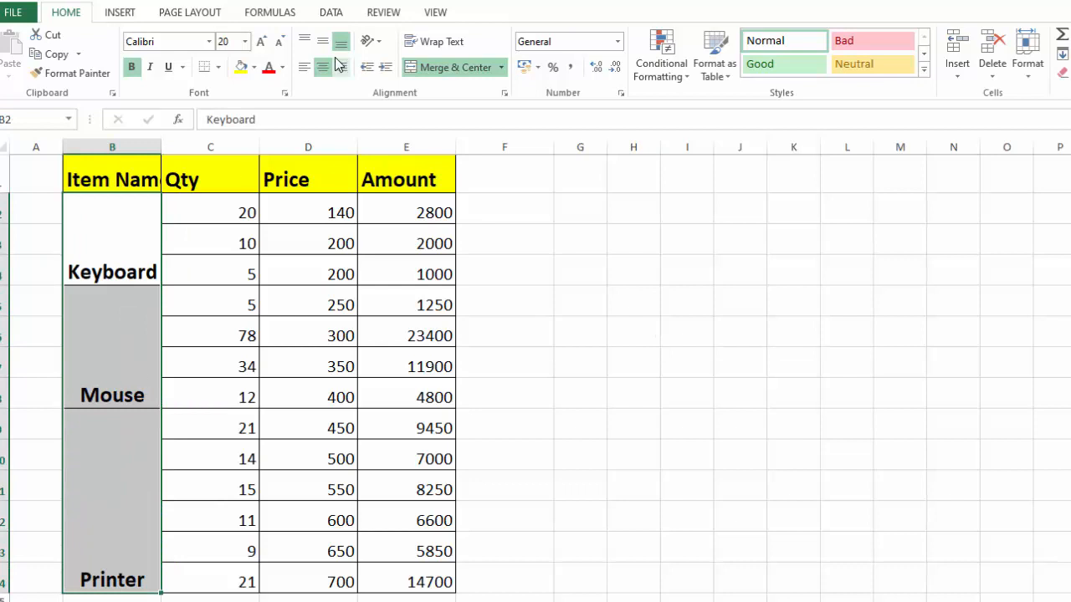
click(445, 79)
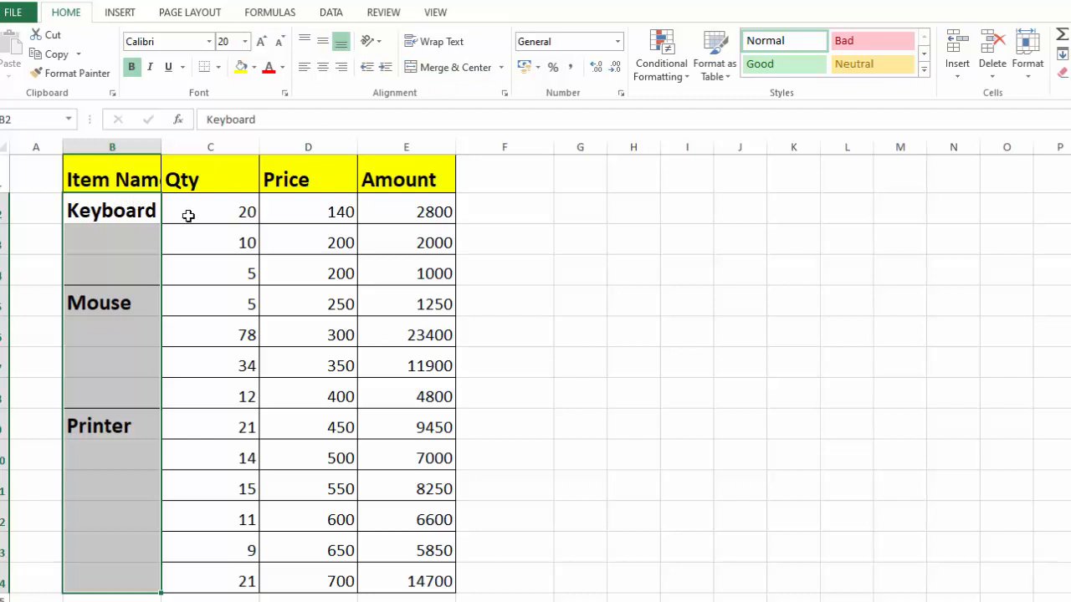
- Use Go To Special with the Blanks option to select only the empty cells within B2:B14
key(F5)
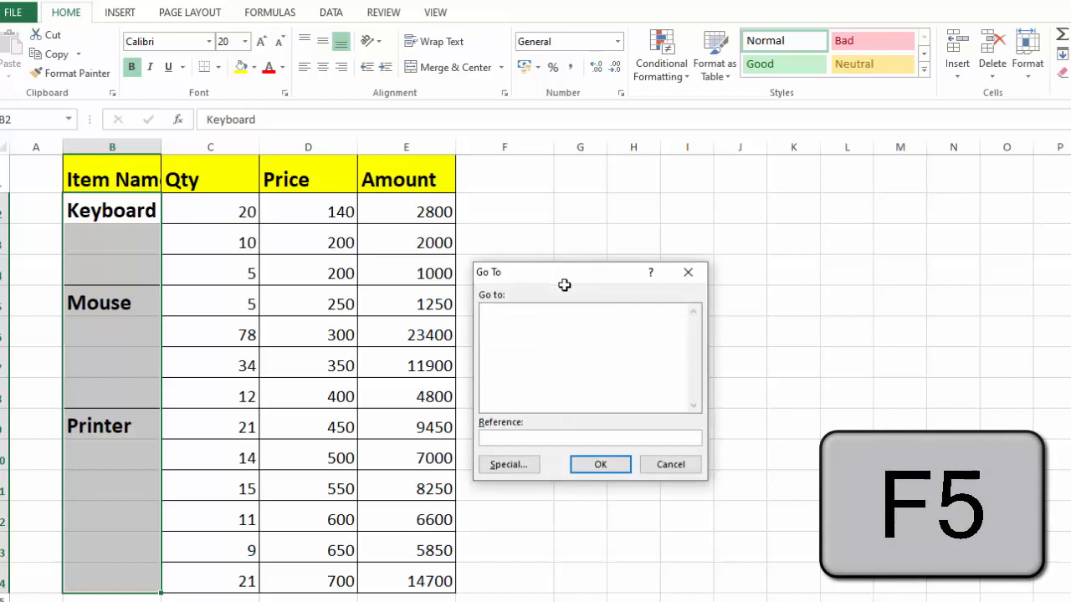
click(512, 464)
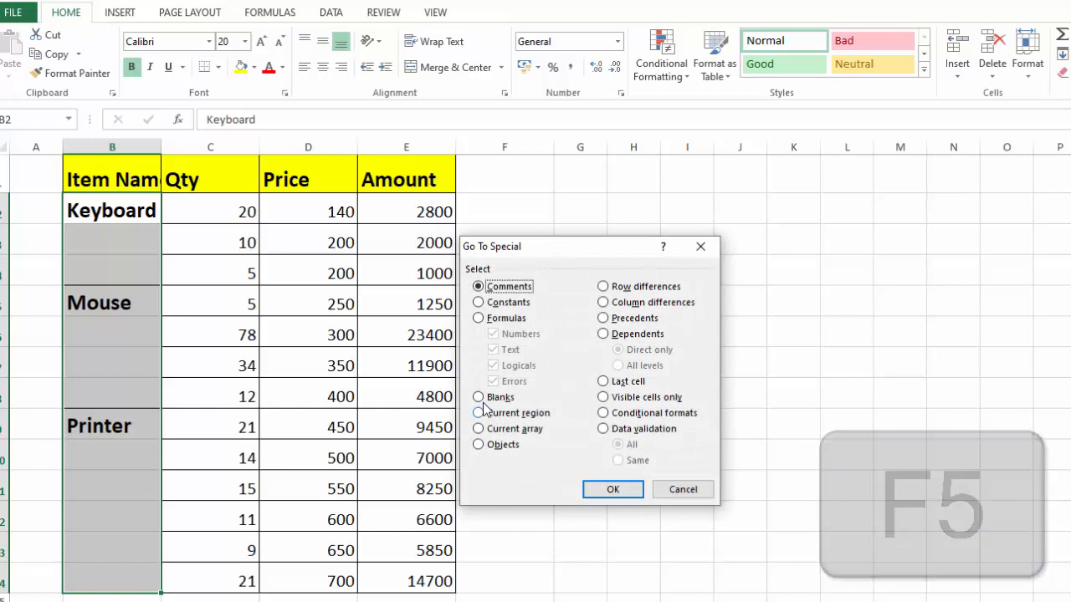
click(479, 398)
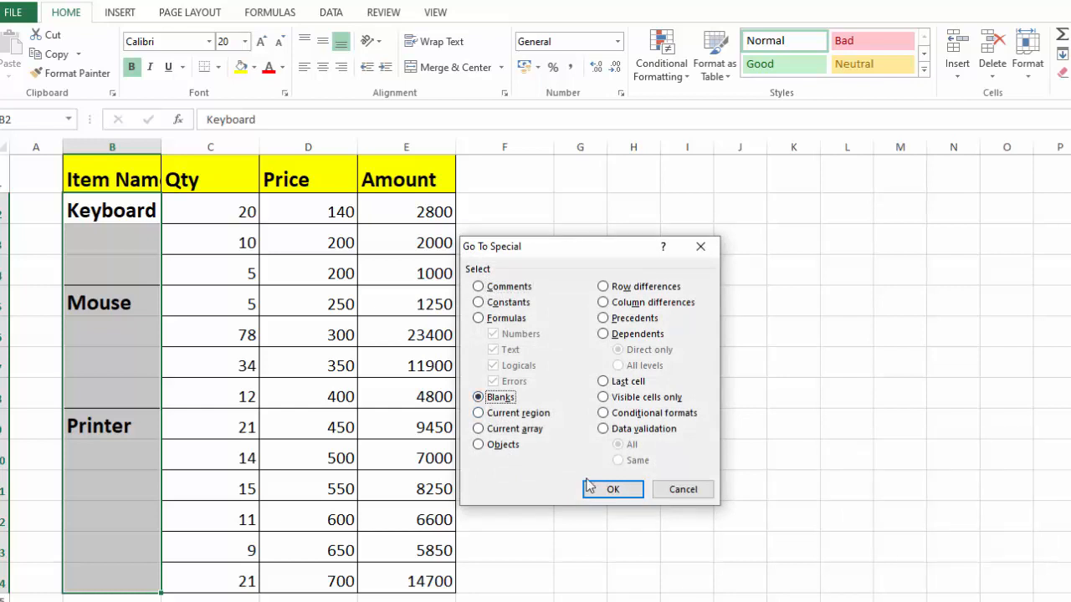
click(611, 490)
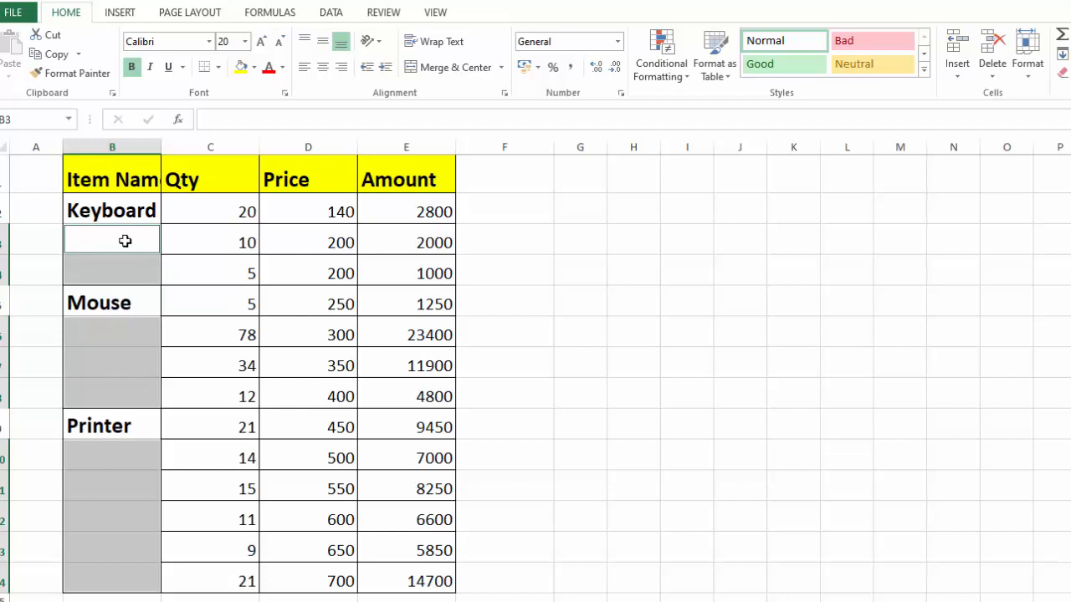
- Fill all the selected blank cells at once with the formula =B2, so each repeats the item name above it
text(=)
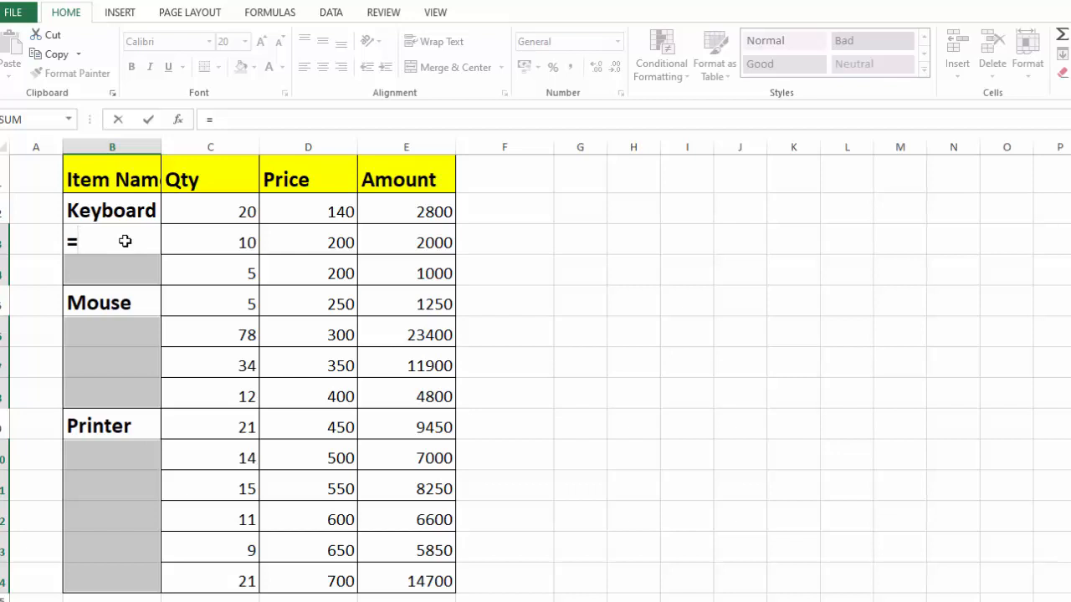
key(Up)
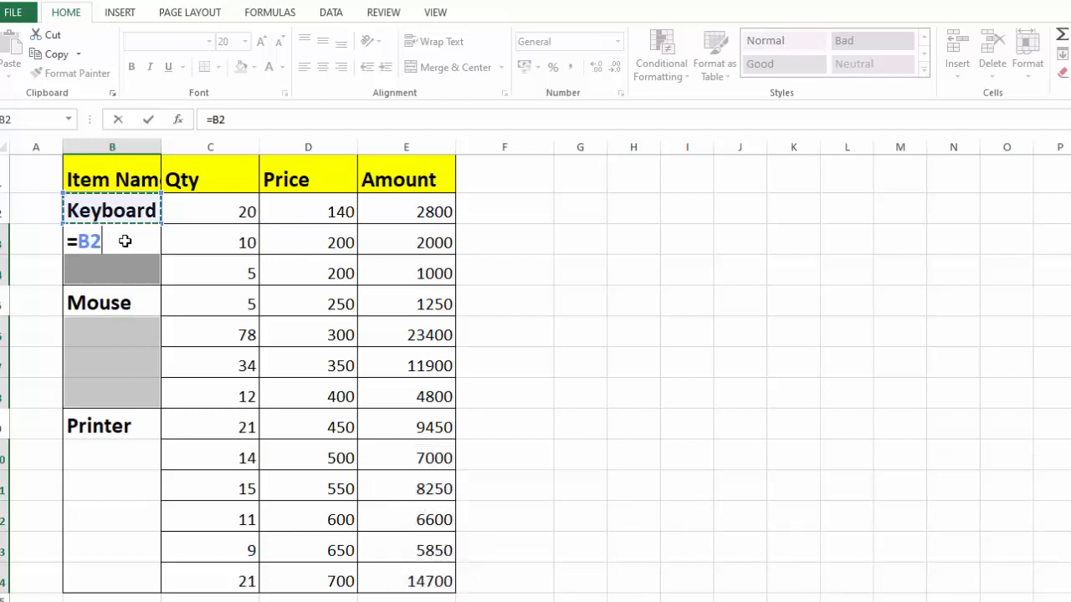
key(ctrl+Return)
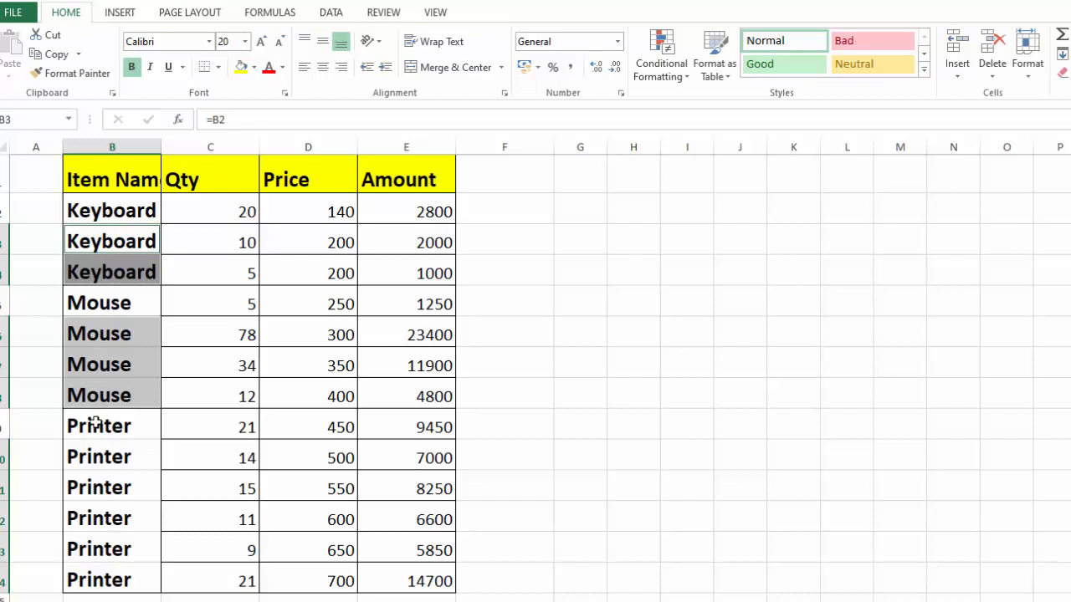
click(543, 509)
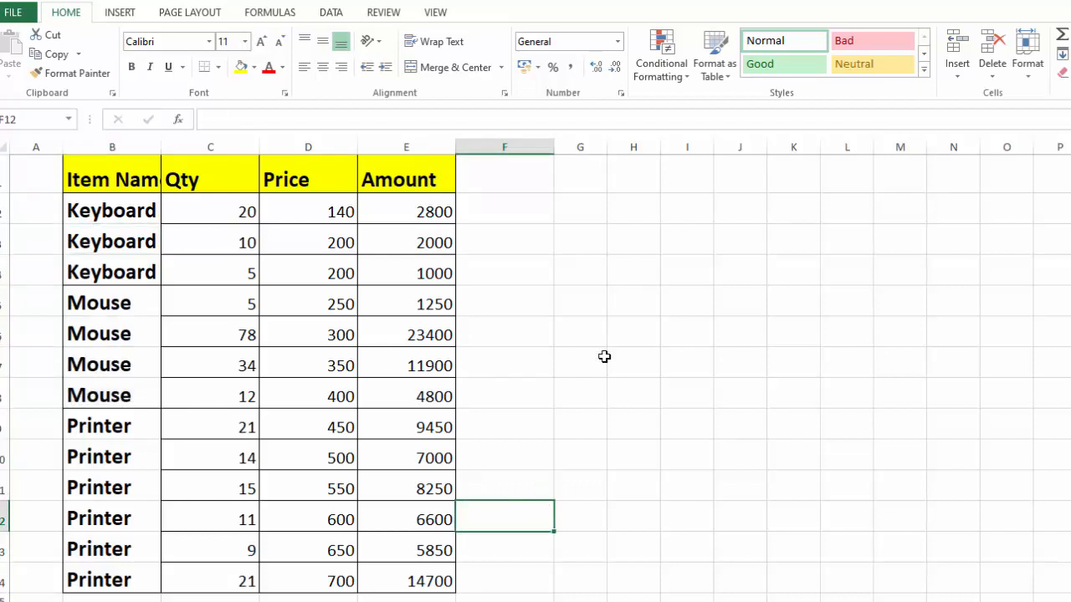
- Switch to Sheet2 and select the first item name in cell B2
click(691, 309)
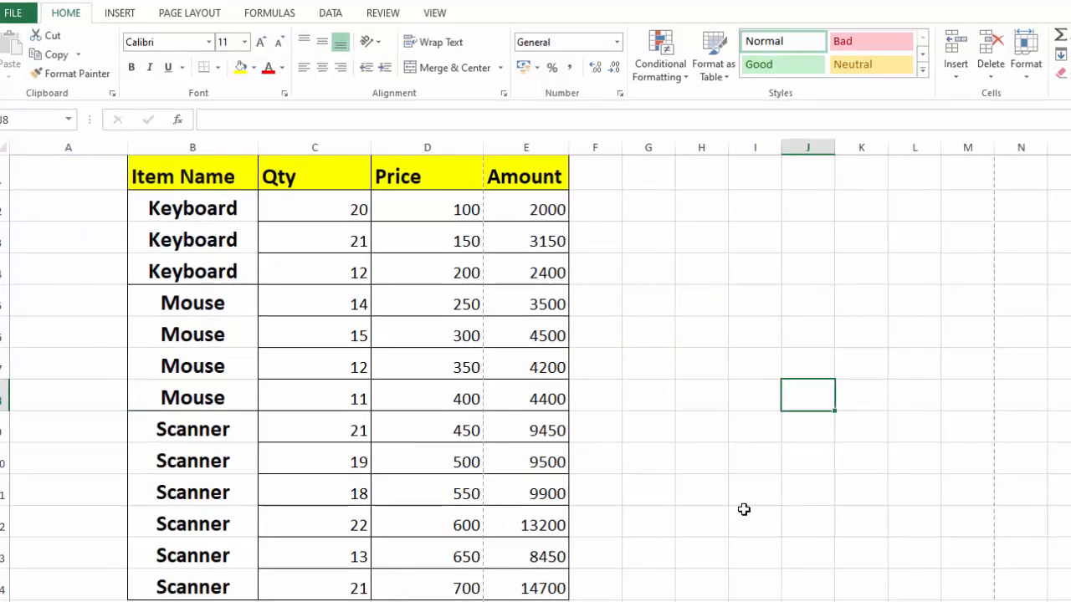
click(744, 510)
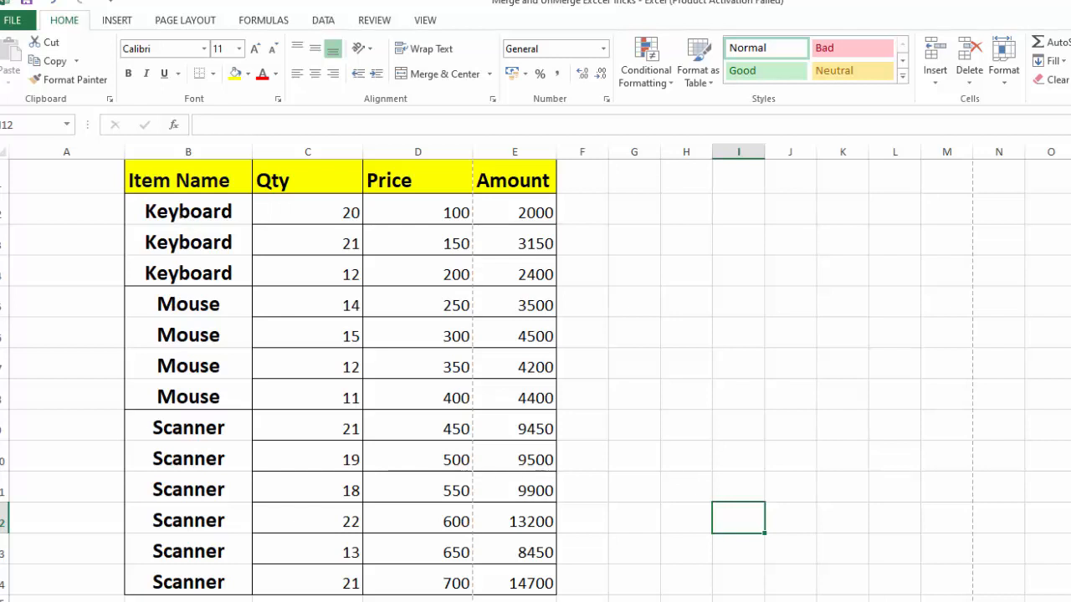
click(1070, 459)
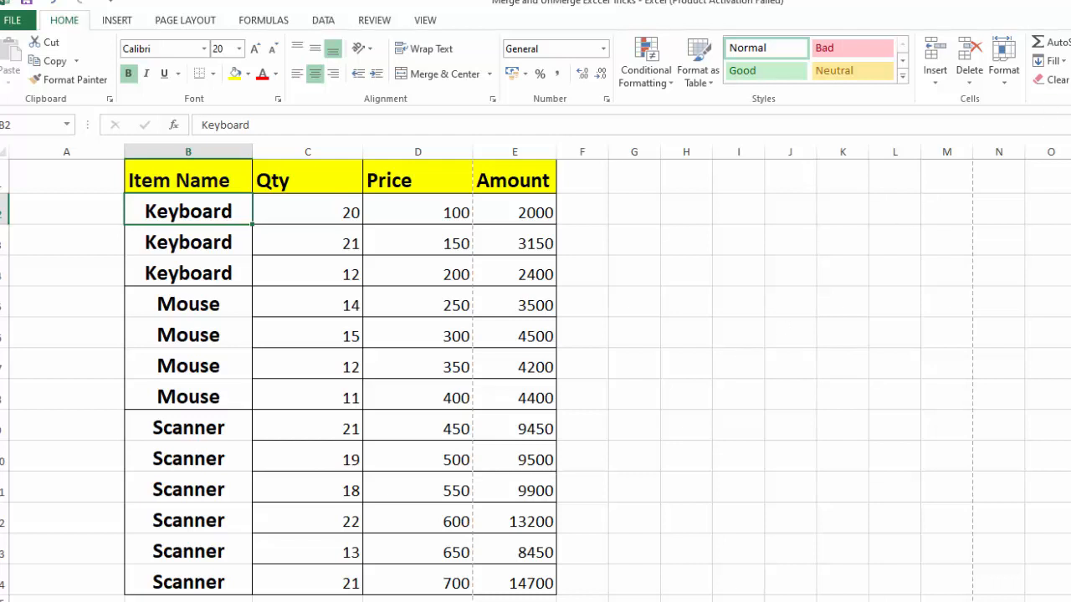
- Open the "mearge same celss" text file from the desktop in Notepad and copy the entire MergeSameCell macro code
click(1070, 1)
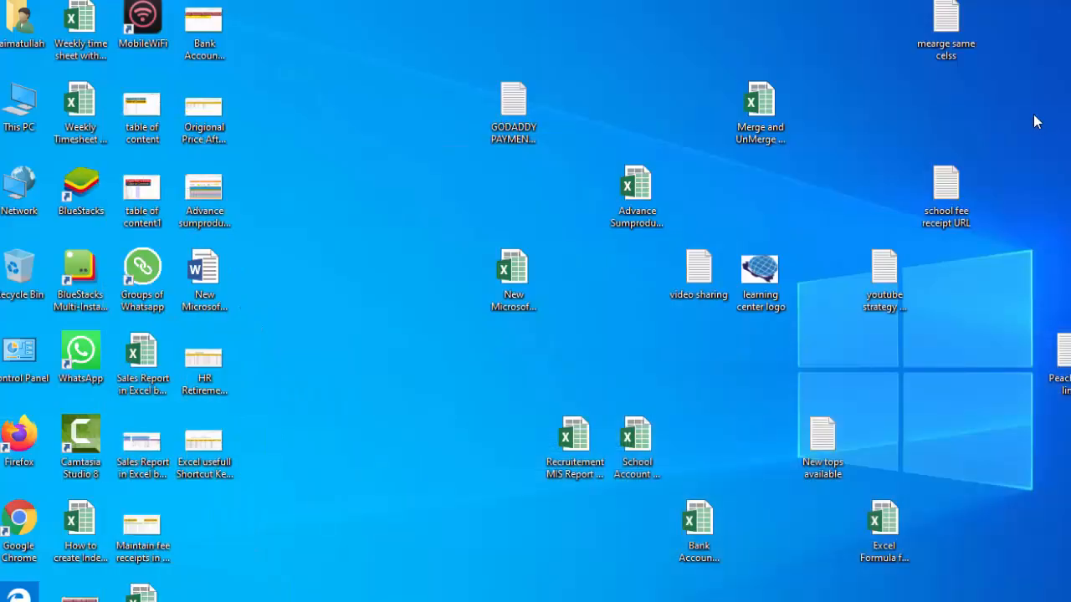
double_click(949, 43)
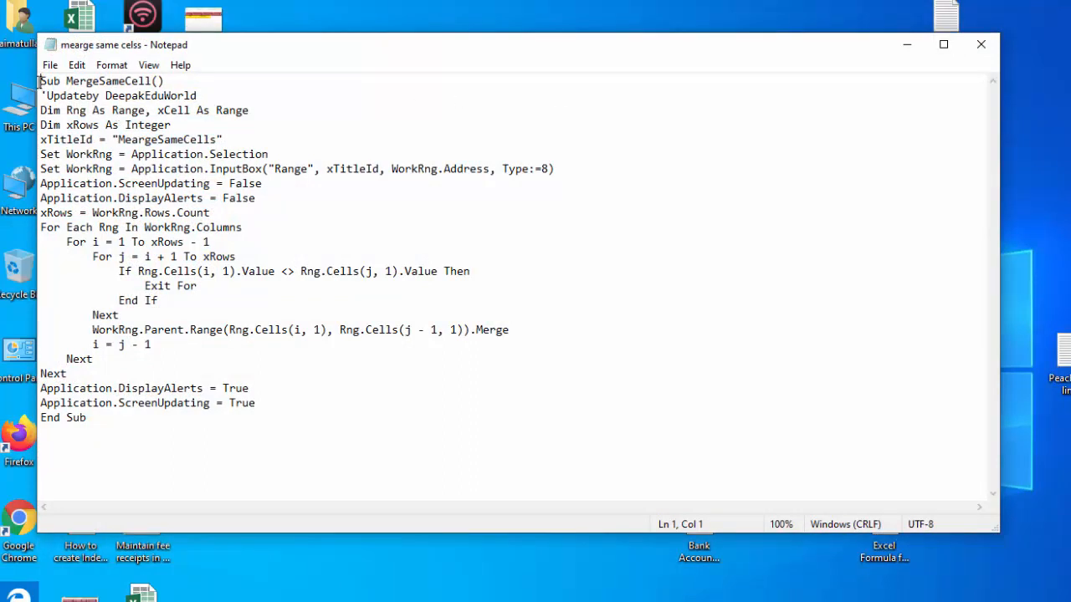
key(ctrl+a)
key(ctrl+c)
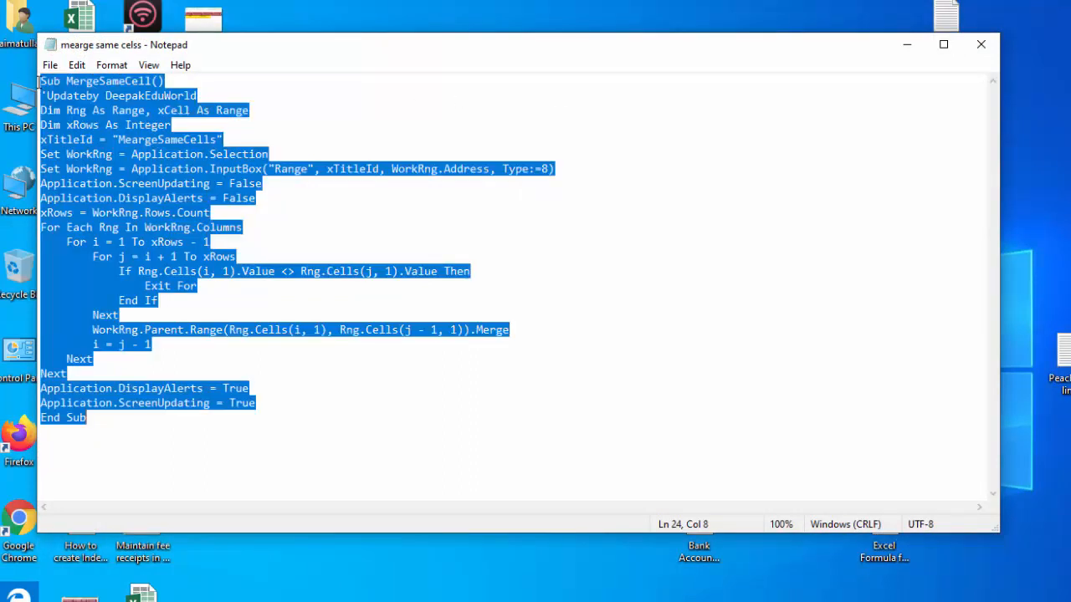
click(903, 46)
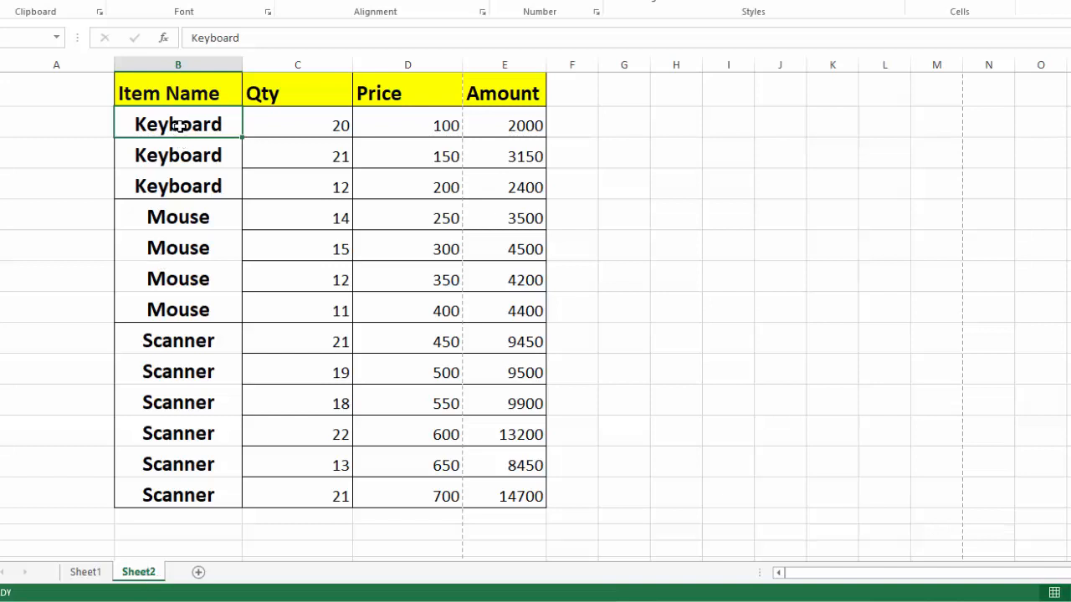
- Select the item names B2:B14 on Sheet2, paste the copied MergeSameCell macro into the sheet's code module, and return to the worksheet
drag(178, 125, 178, 483)
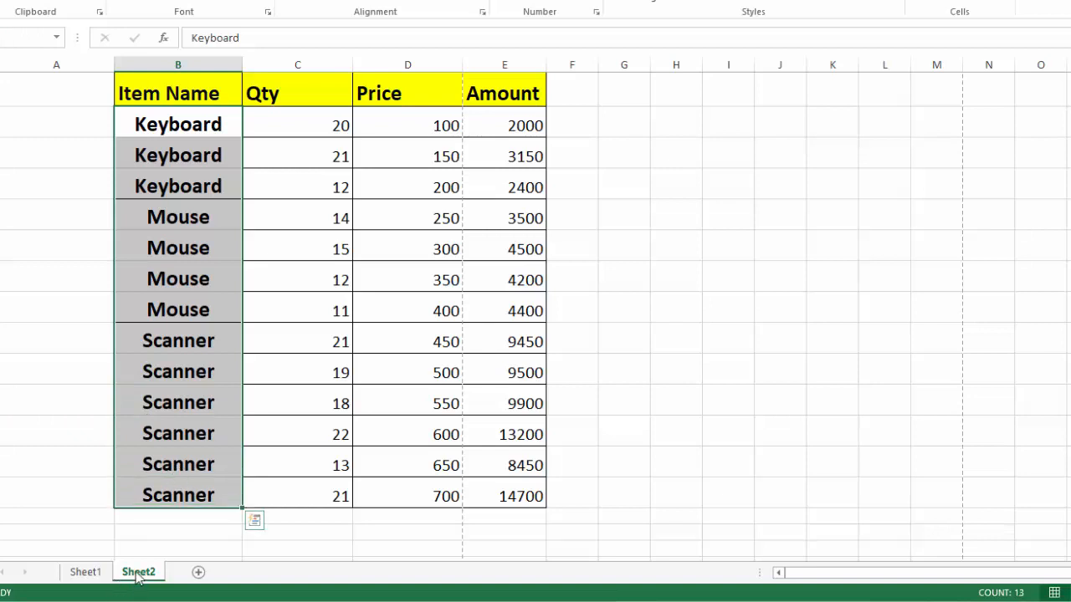
right_click(139, 576)
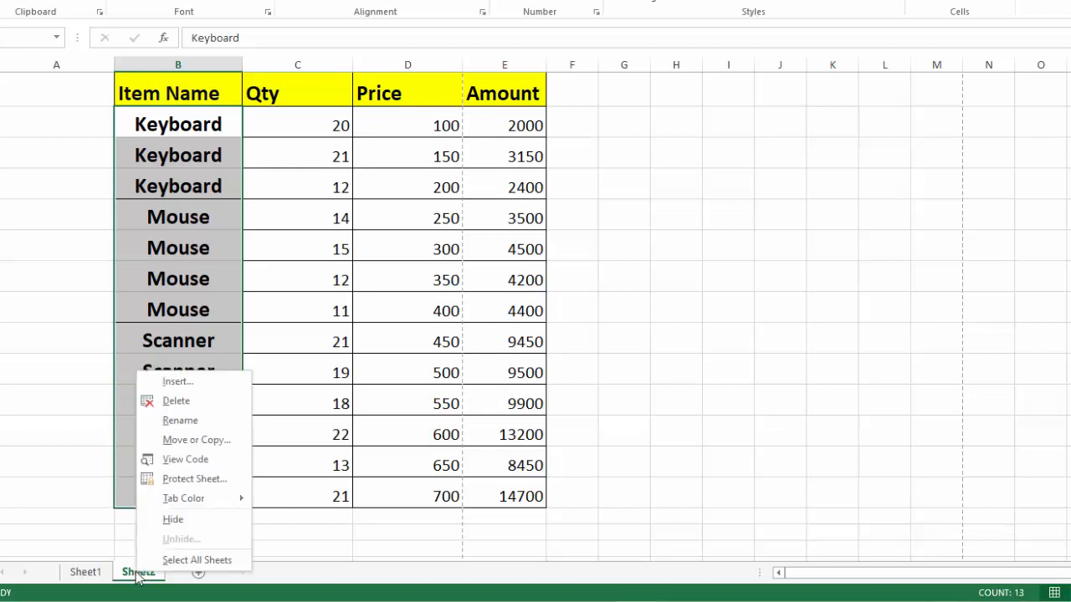
click(185, 463)
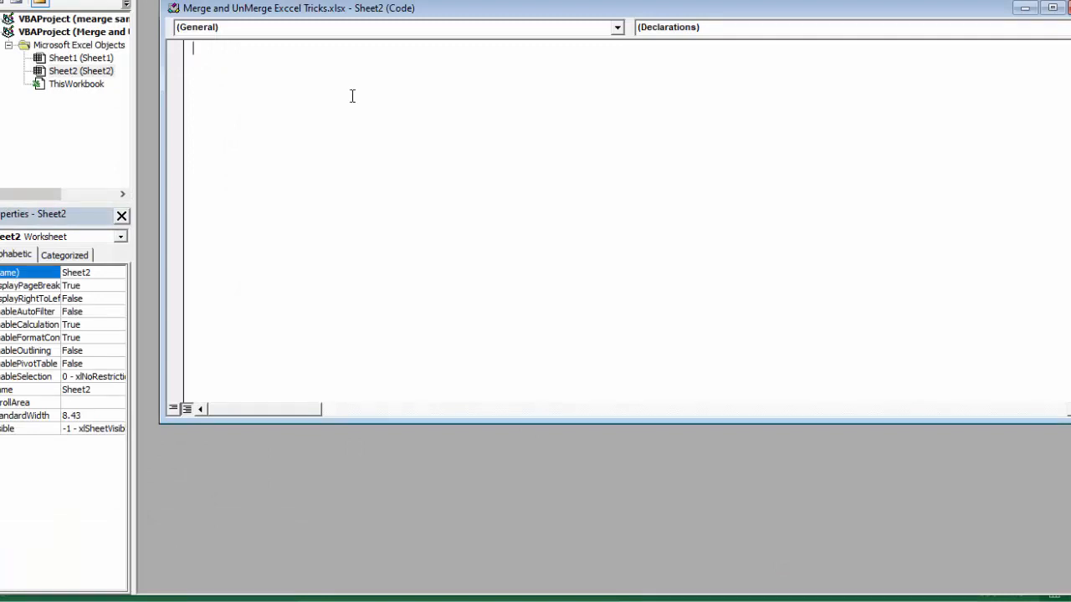
key(ctrl+v)
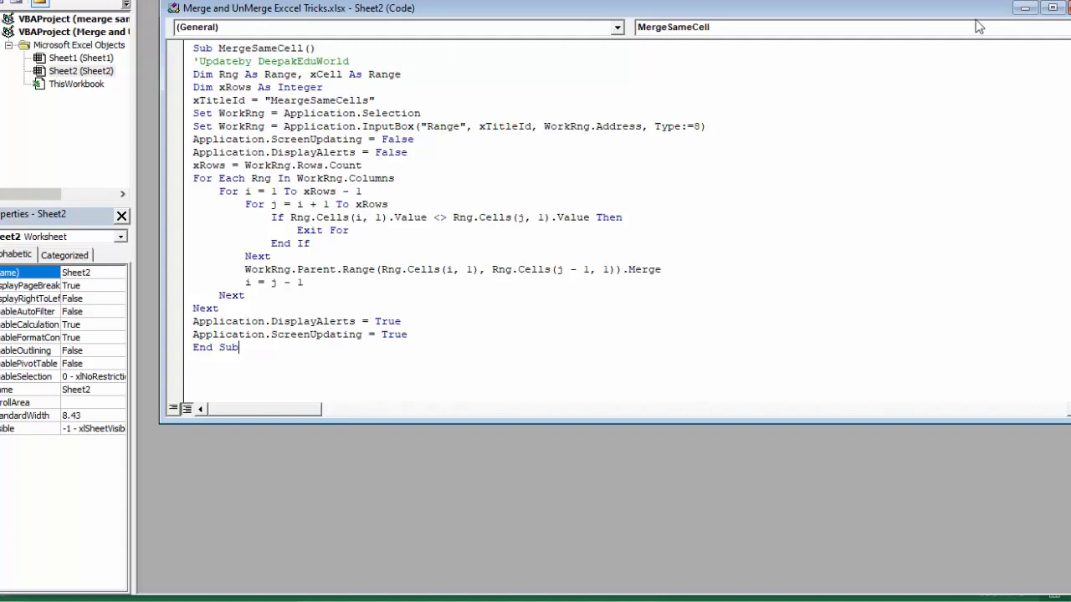
click(1024, 10)
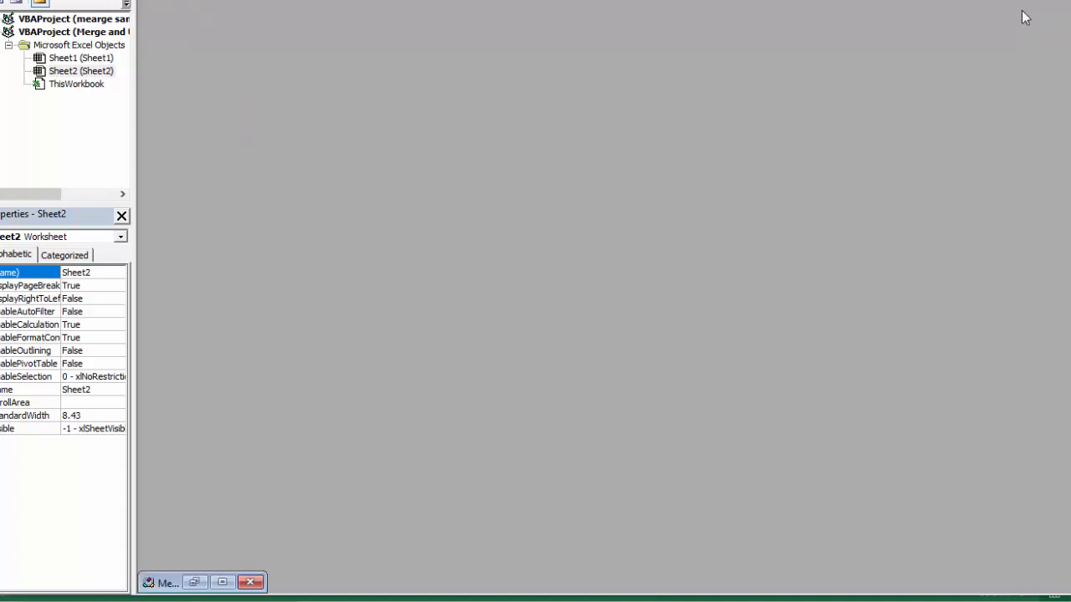
click(1016, 10)
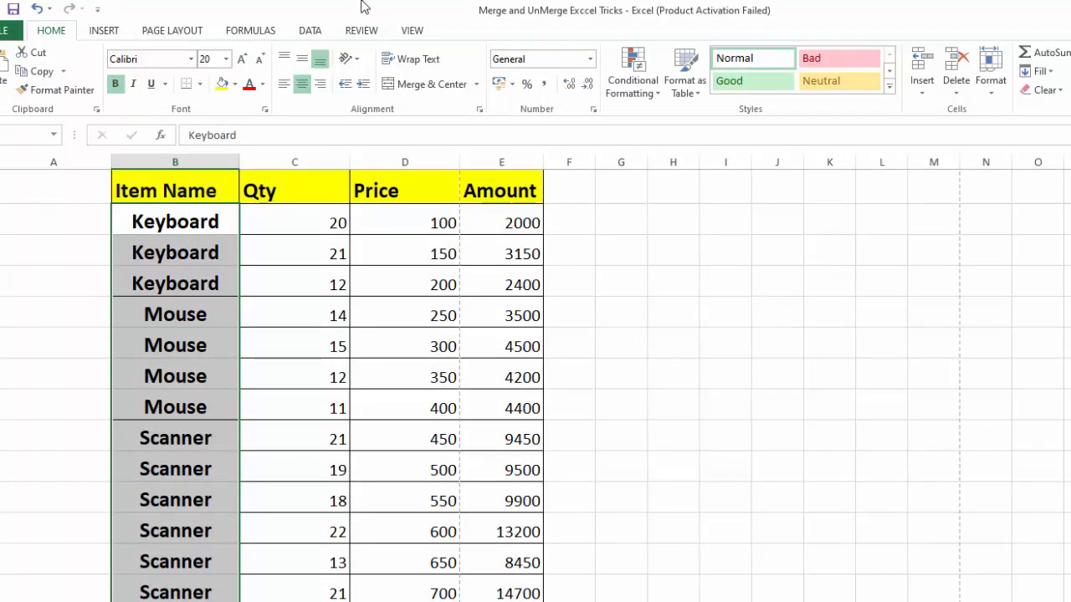
- Run the Sheet2.MergeSameCell macro on the range $B$2:$B$14 to merge the identical adjacent item names
click(366, 30)
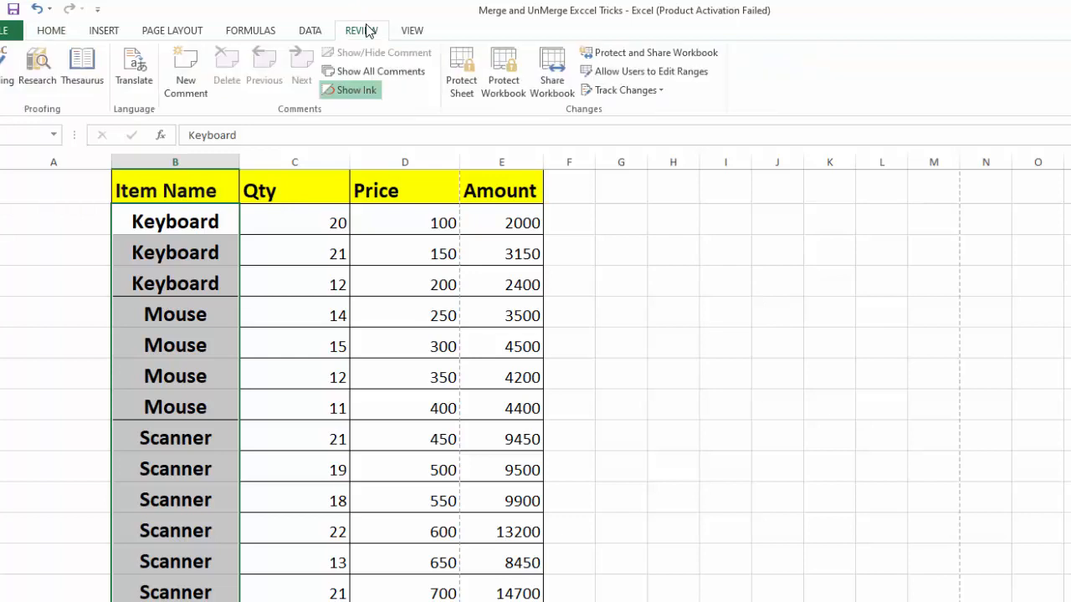
click(413, 34)
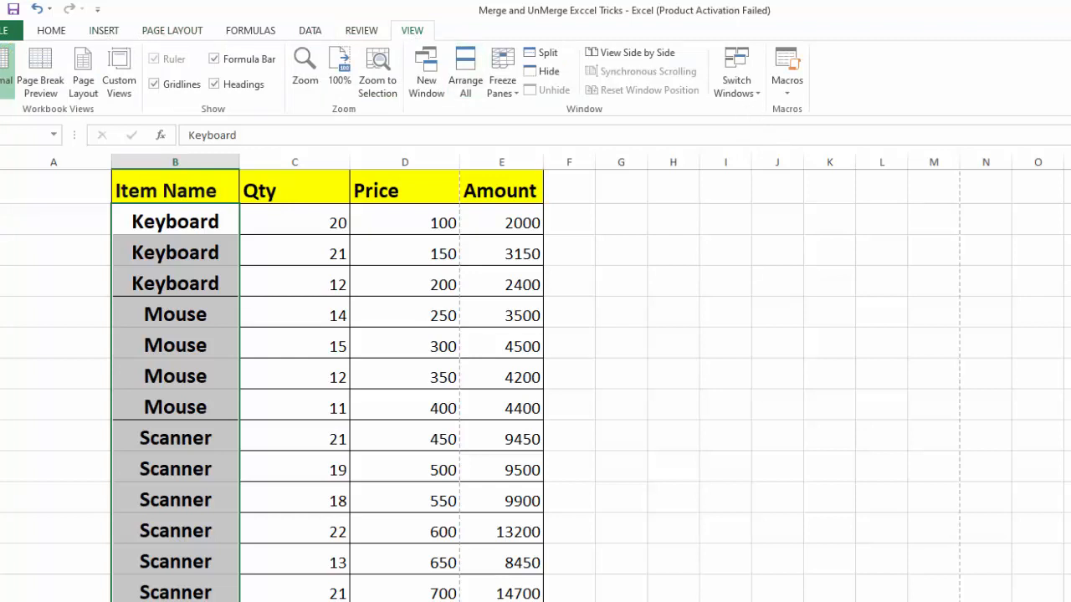
click(793, 99)
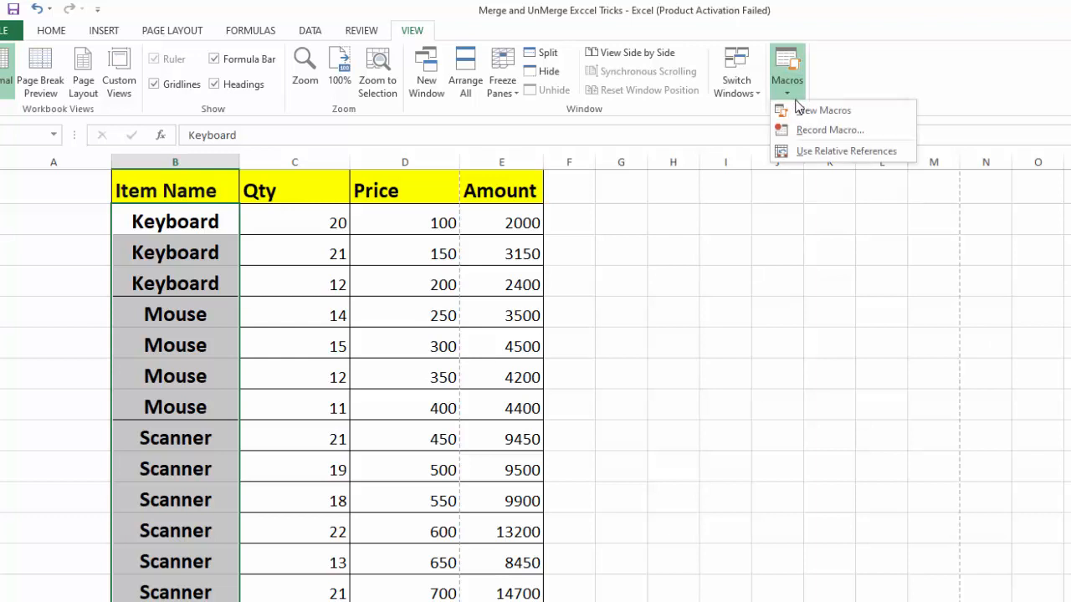
click(809, 112)
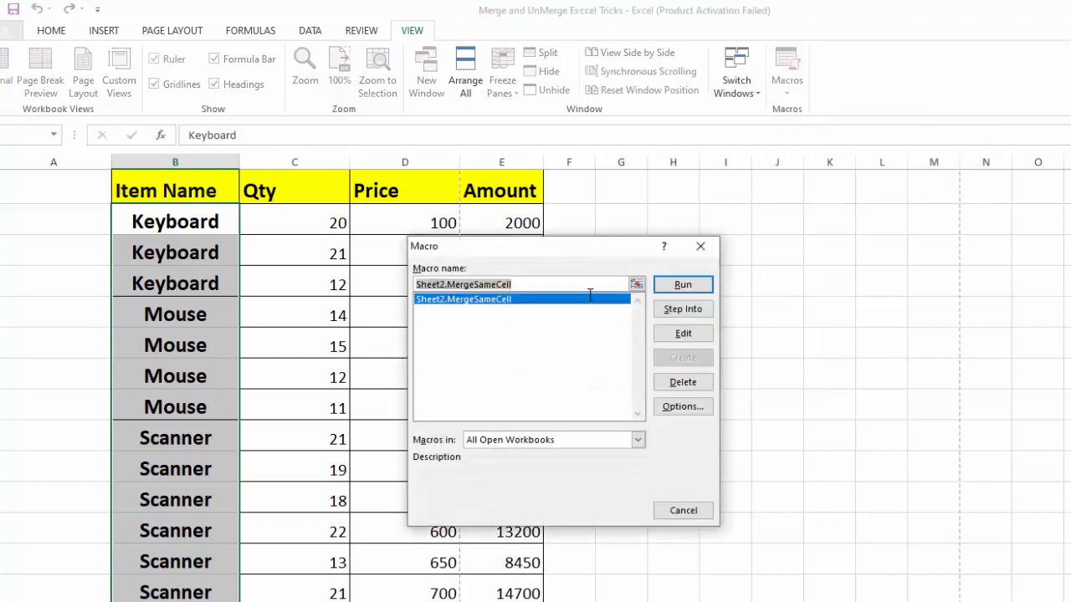
click(496, 301)
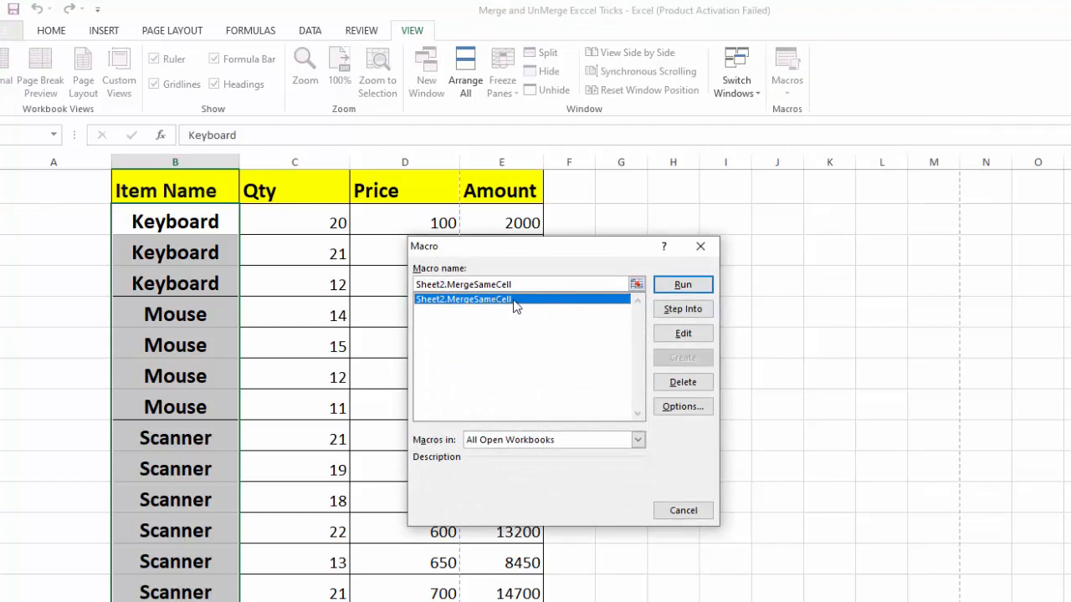
click(682, 284)
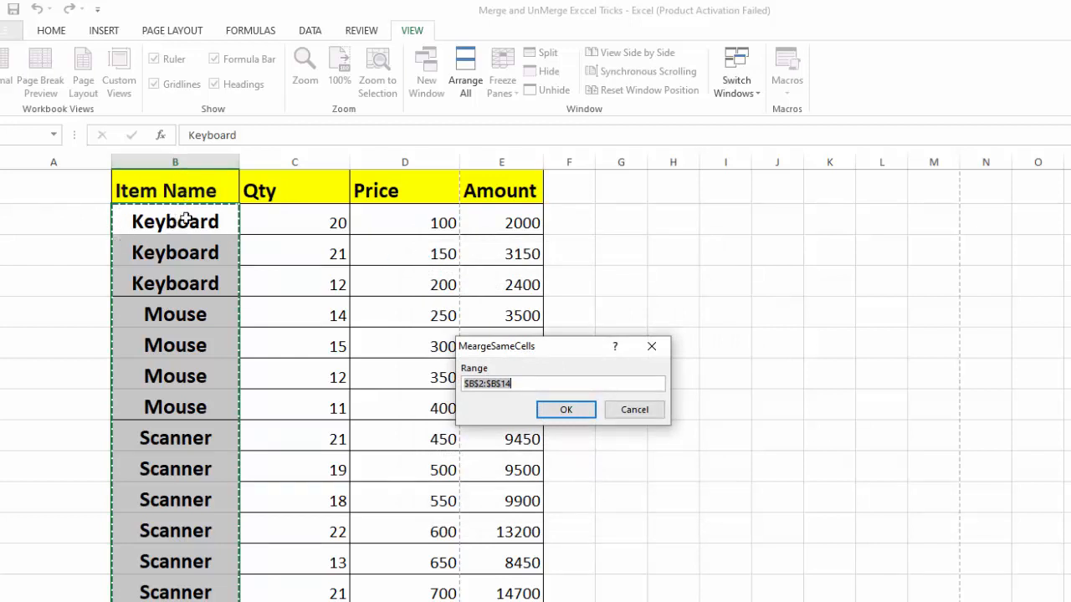
click(587, 415)
click(585, 413)
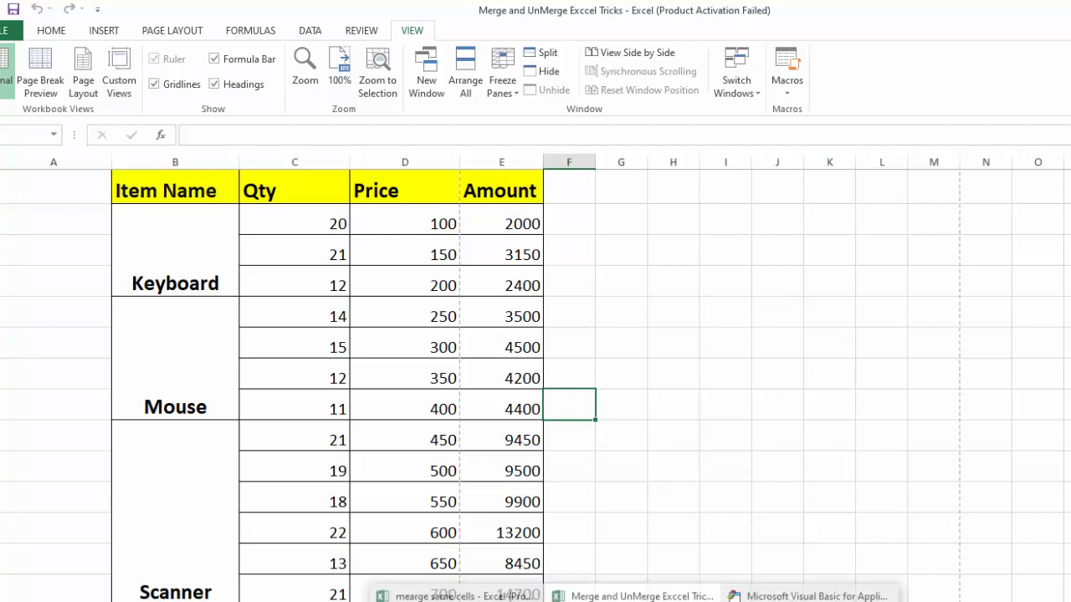
- Close the Visual Basic editor window and return to an empty cell on the worksheet
click(820, 592)
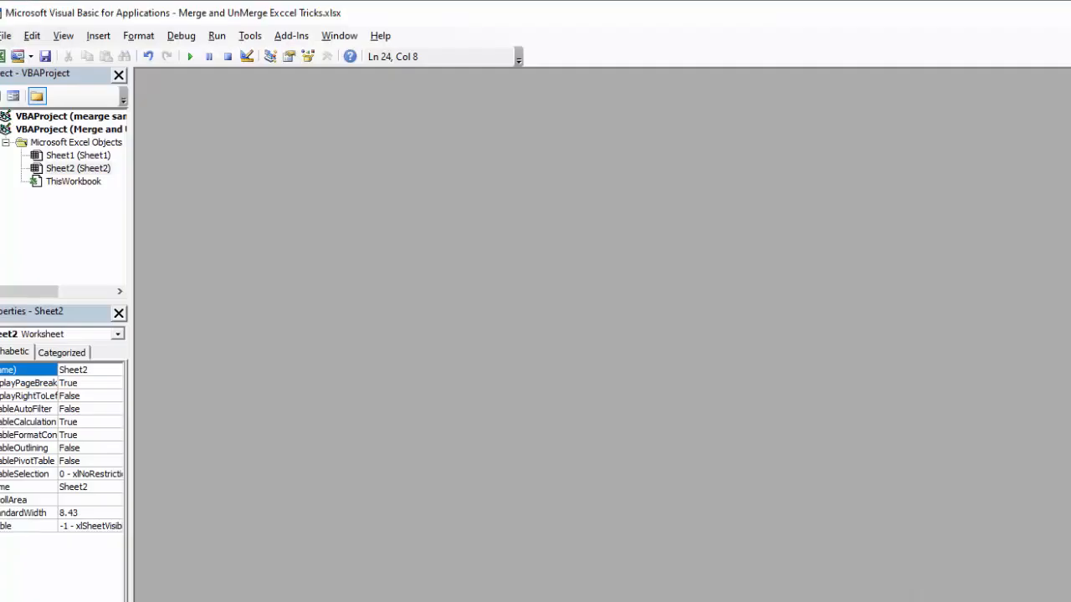
key(alt+F4)
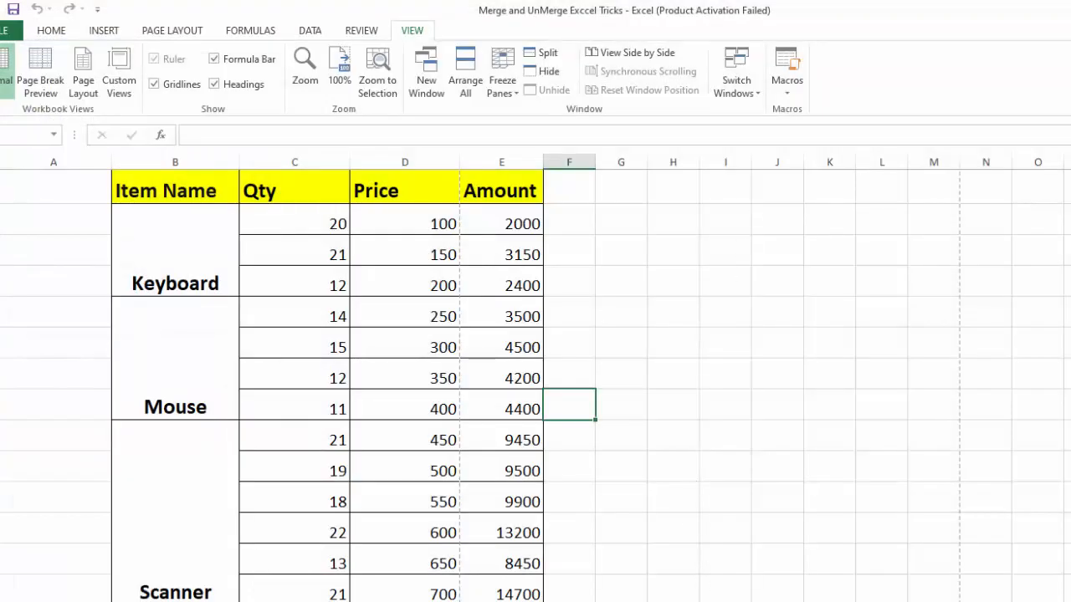
click(735, 476)
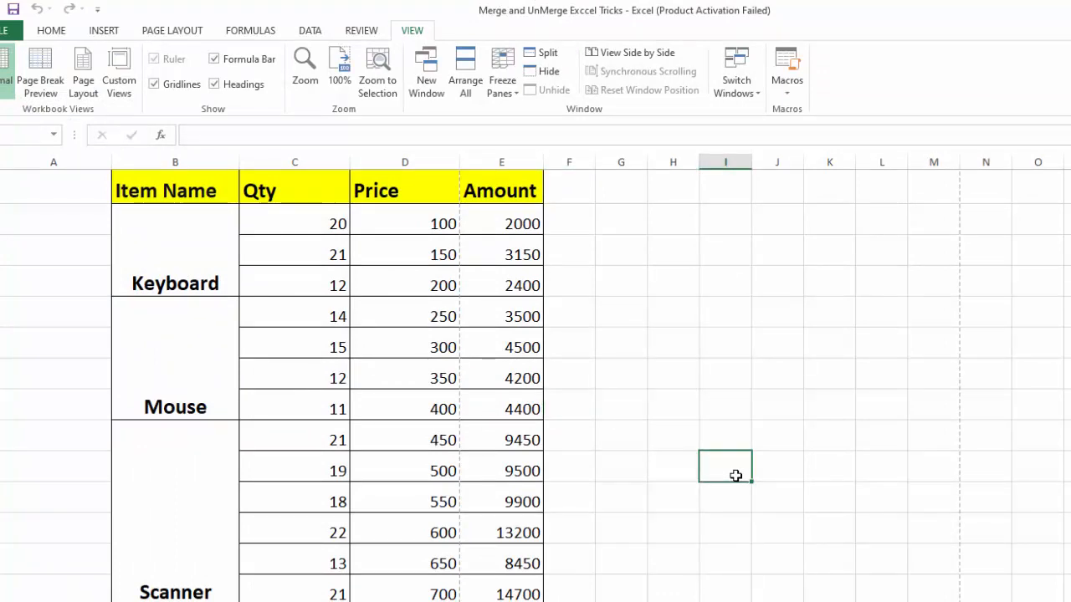